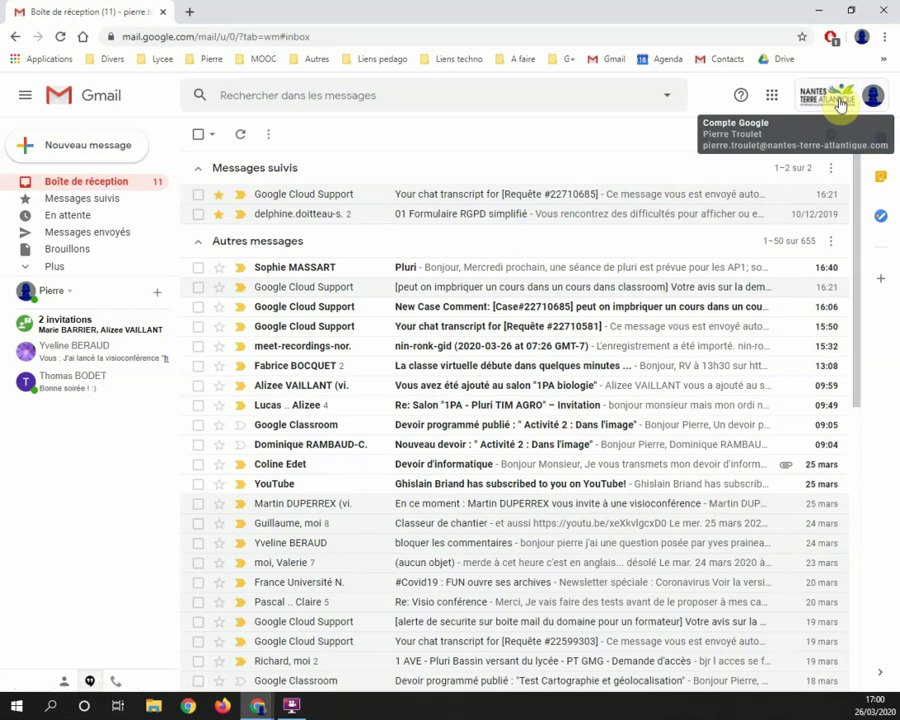
Step: Show the Google apps grid at the top right of Gmail
left_click(771, 104)
Step: Open Google Contacts and choose Créer plusieurs contacts
left_click(777, 384)
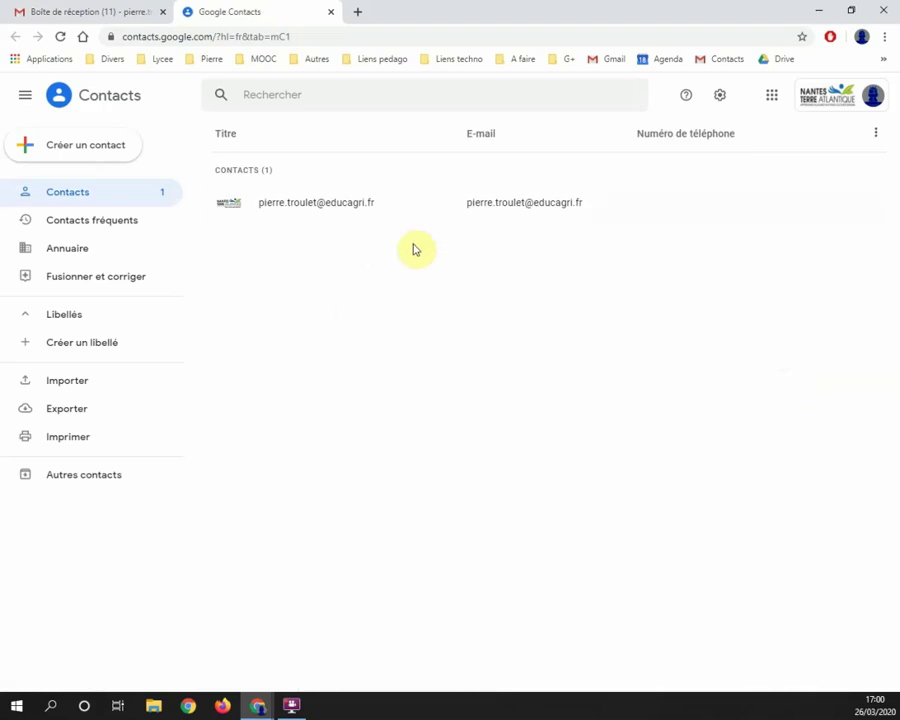
left_click(86, 152)
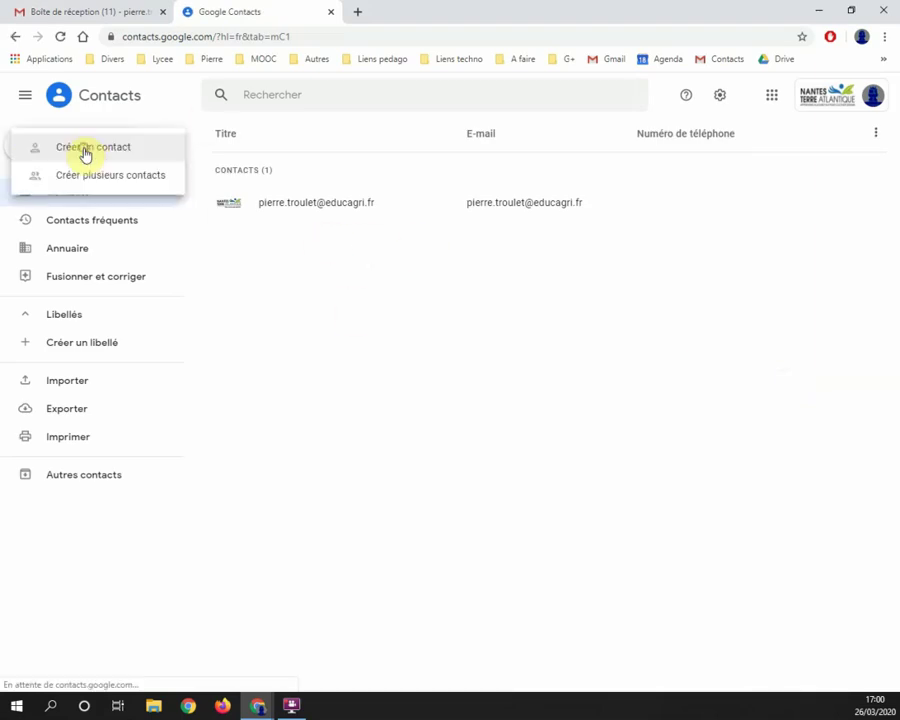
left_click(94, 177)
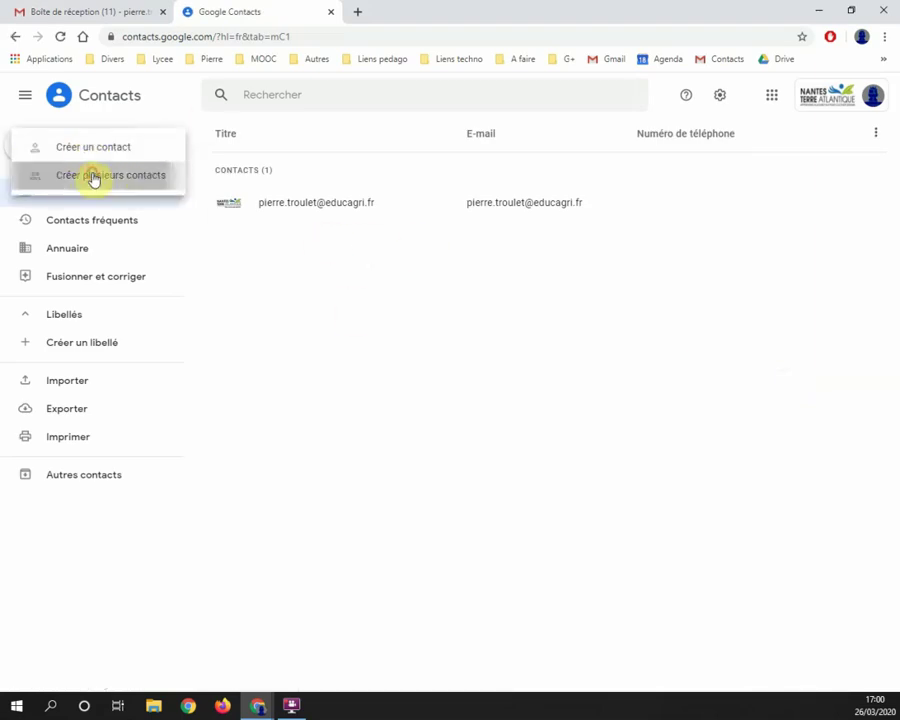
Step: Enter the contact's two e-mail addresses as separate entries
left_click(343, 334)
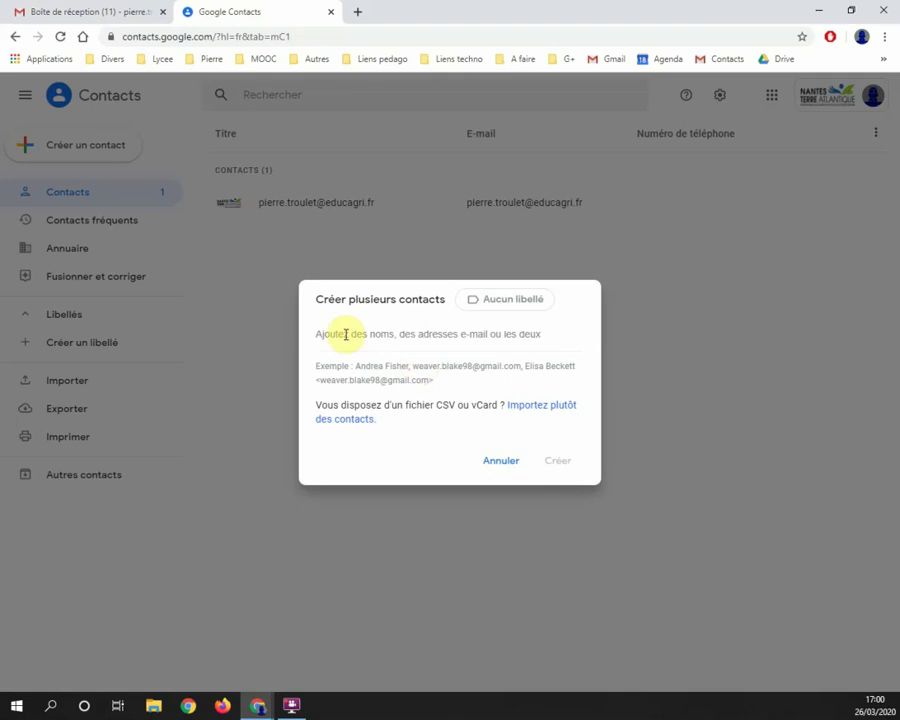
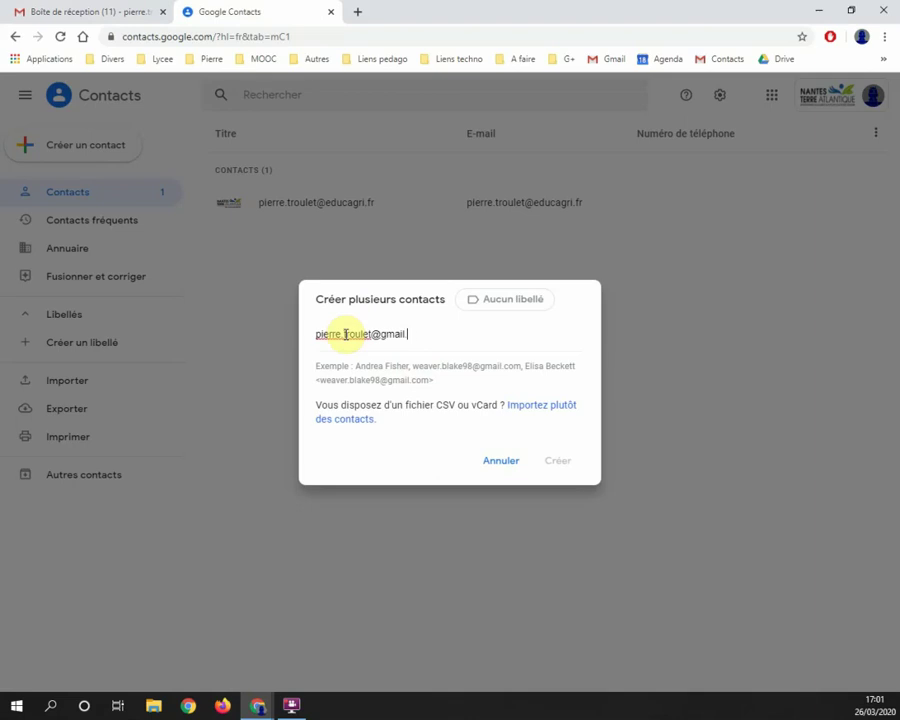
key("Return")
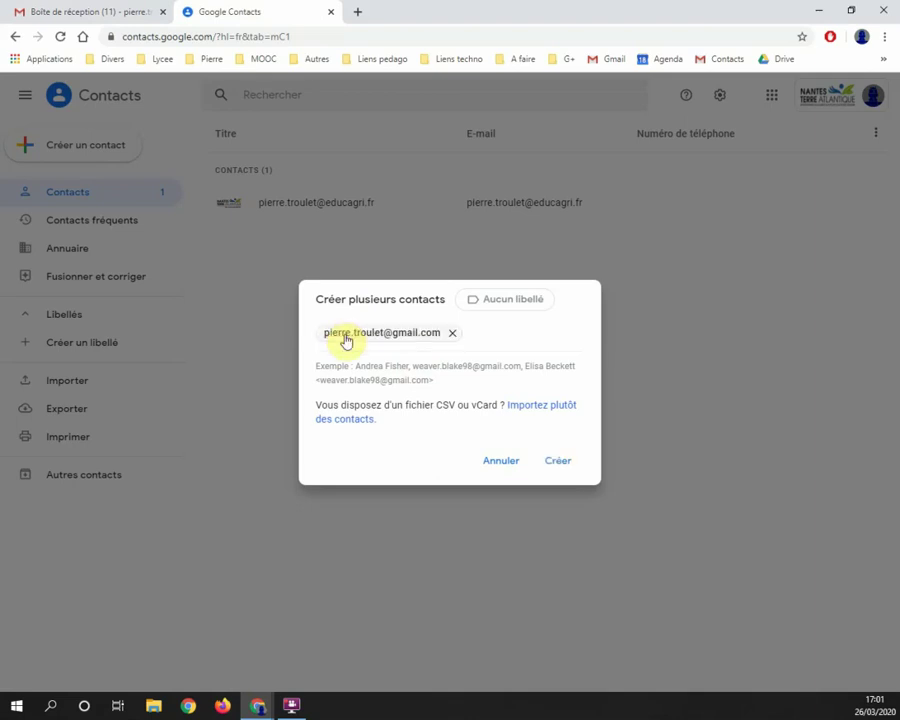
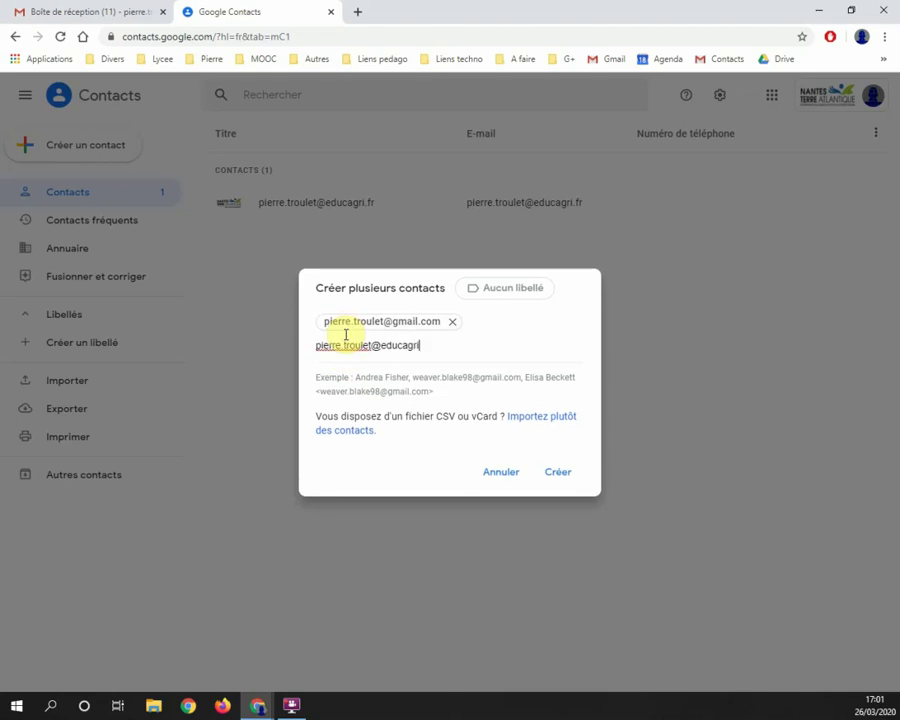
key("Return")
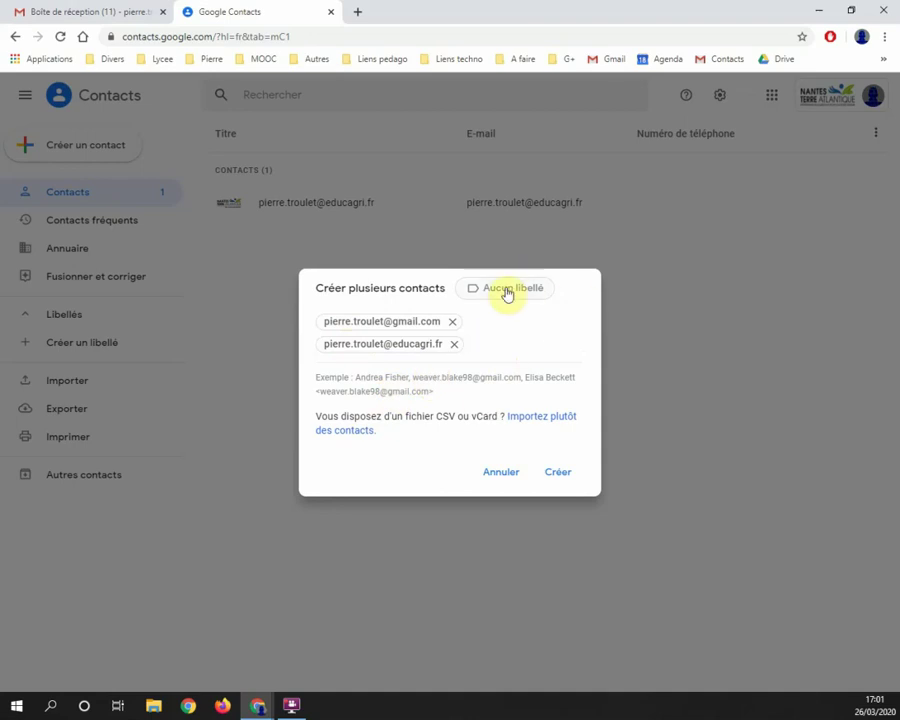
Step: Create the label 'Test liste de diffusion' for the two pending entries
left_click(508, 290)
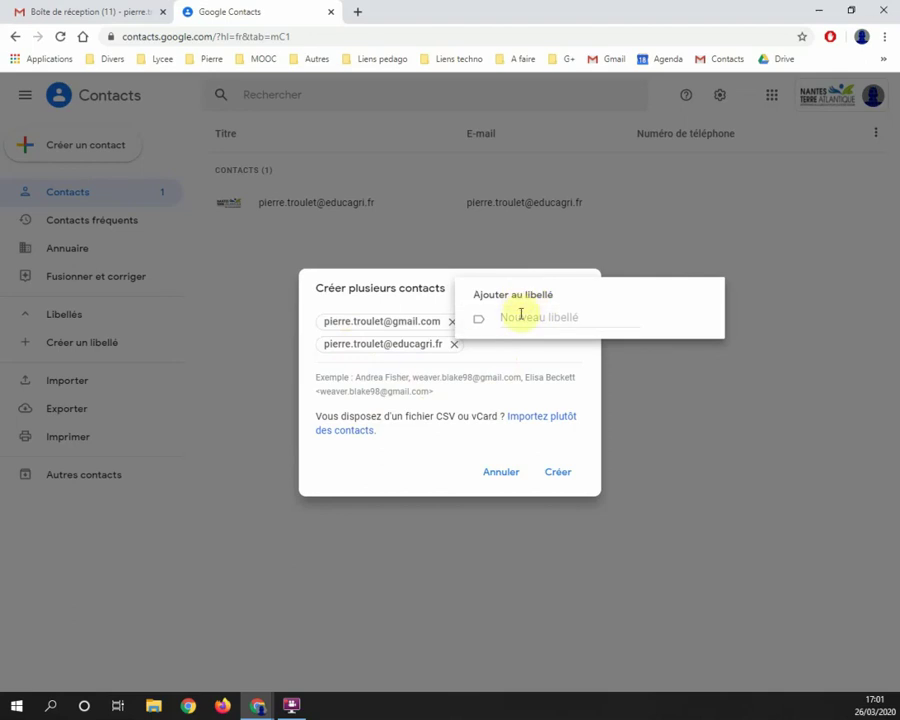
left_click(520, 318)
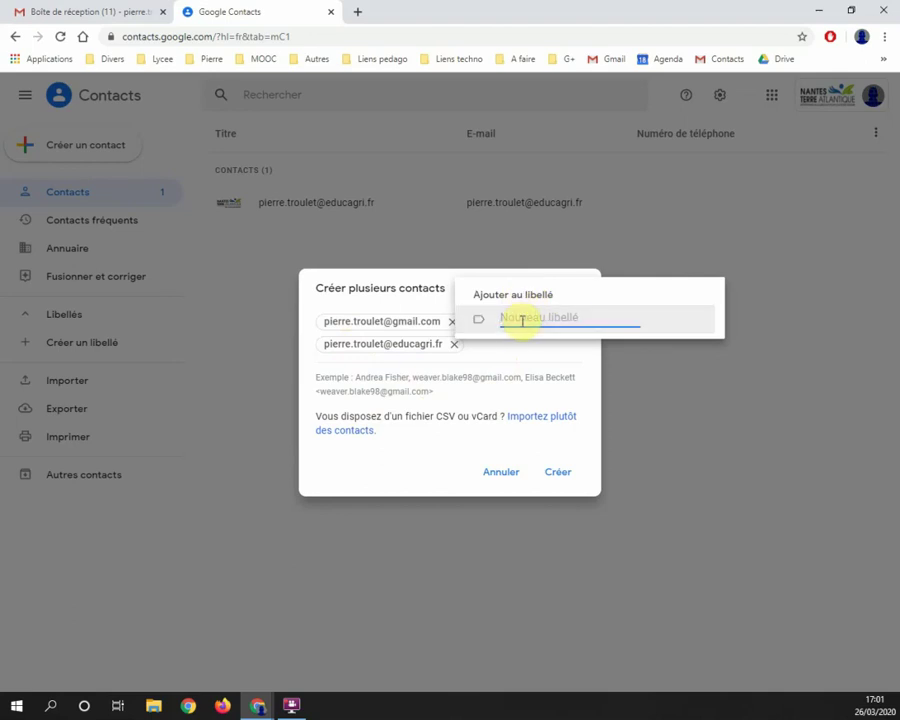
type("E")
key("BackSpace")
type("T")
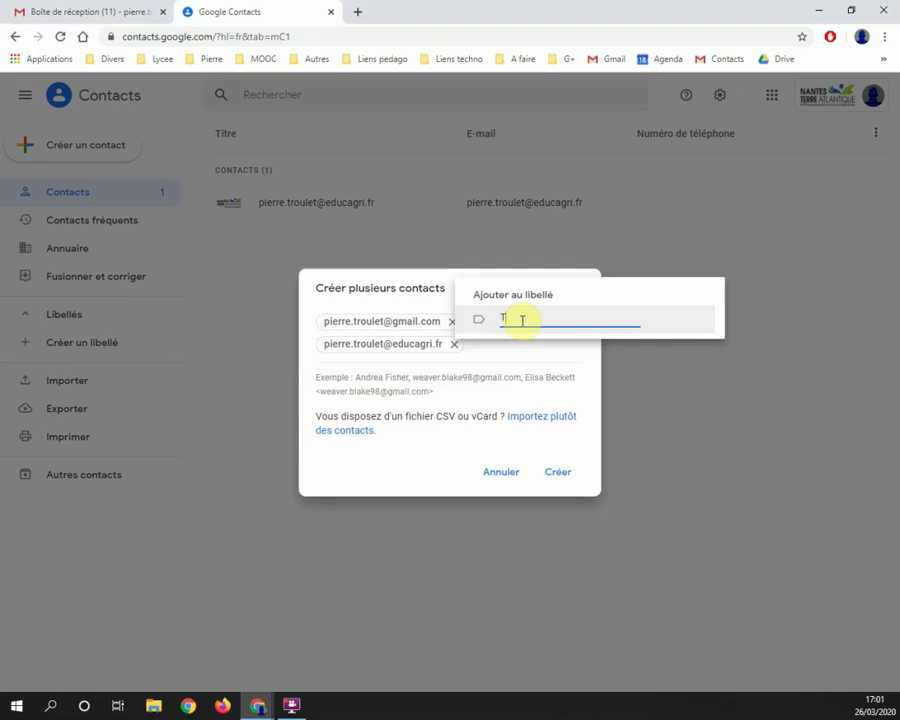
type("Eest liste de diffu")
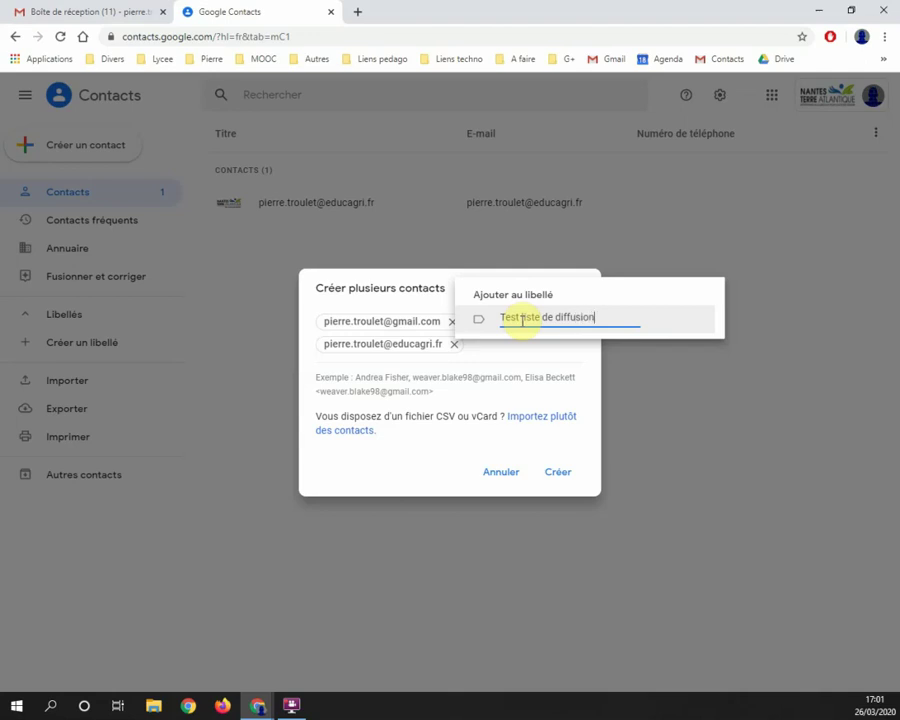
type("sion")
key("Return")
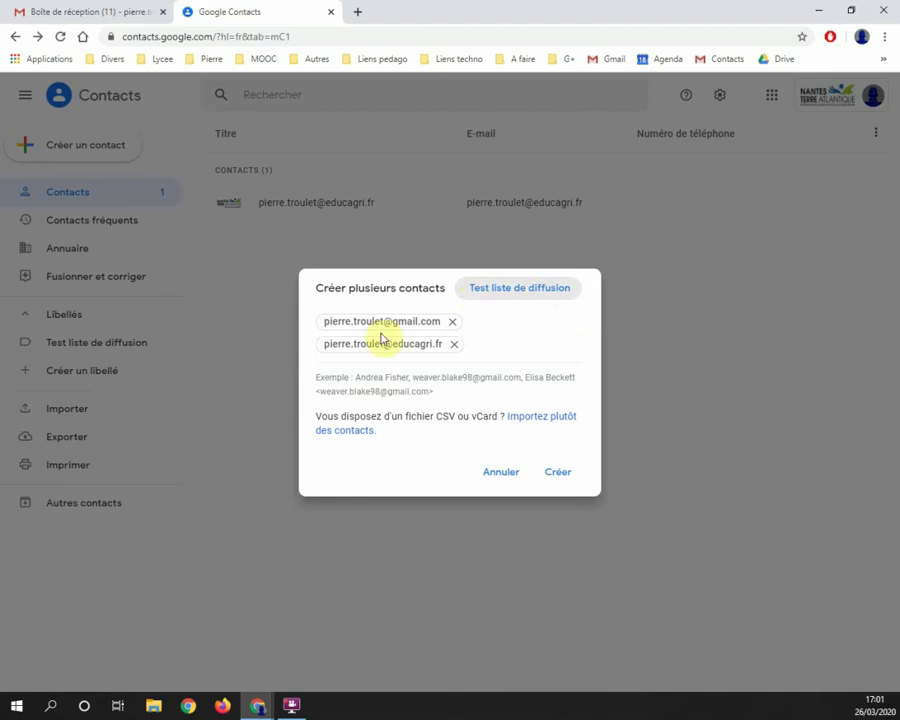
Step: Create both contacts, check them under Test liste de diffusion, and close the Contacts tab
left_click(559, 471)
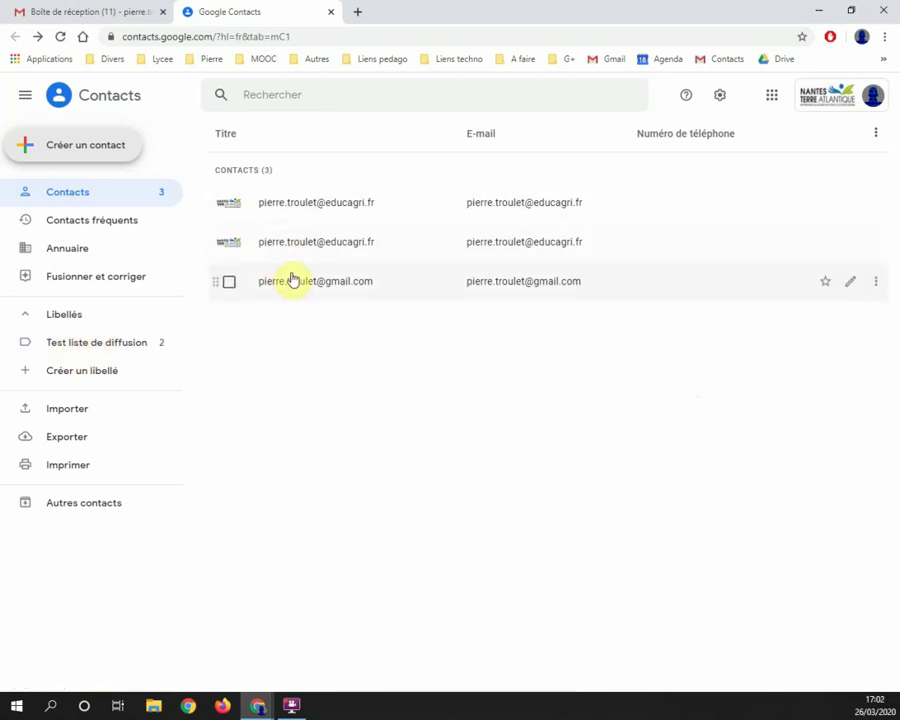
left_click(114, 345)
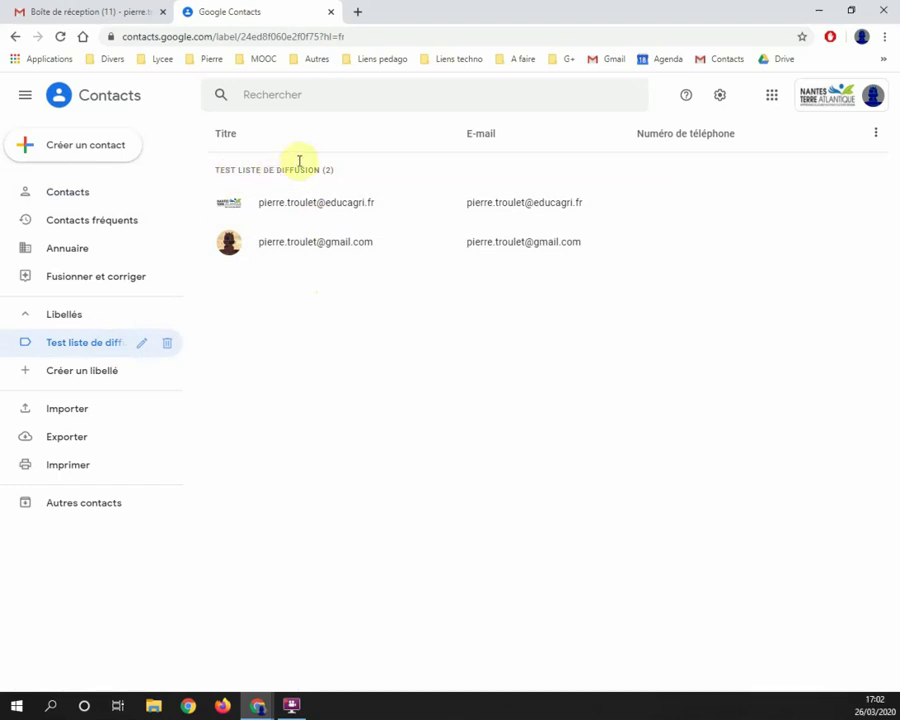
left_click(331, 12)
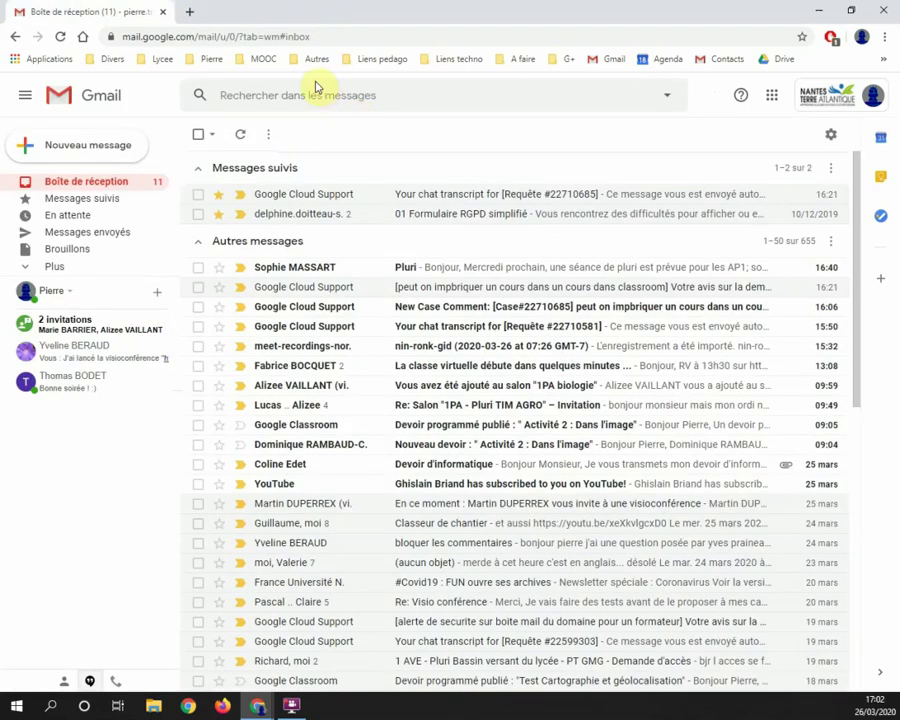
Step: Start a new Gmail message addressed to the Test liste de diffusion group
left_click(80, 145)
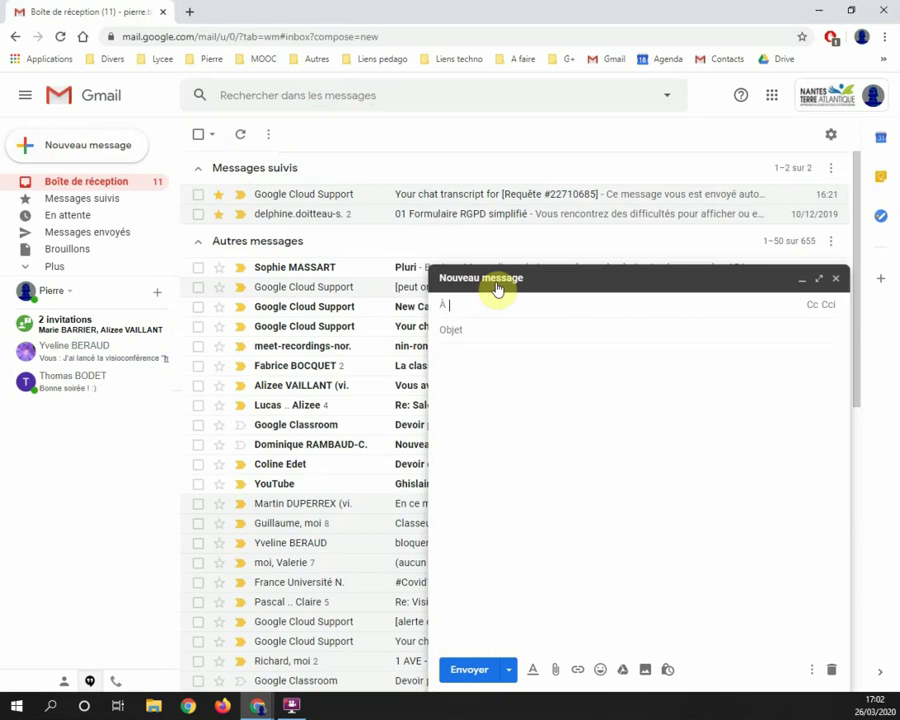
type("lis")
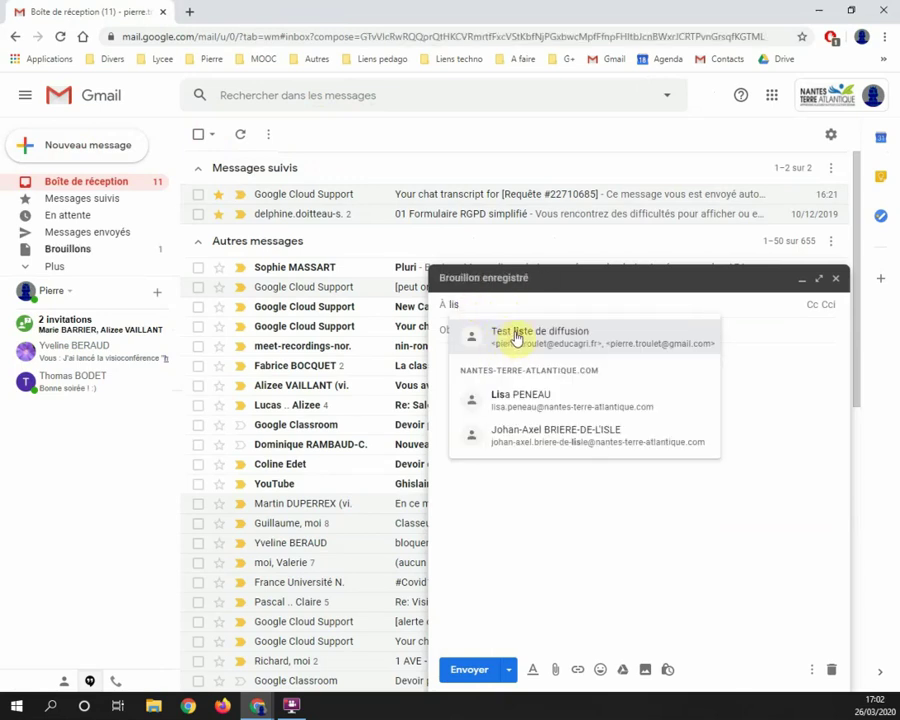
left_click(510, 337)
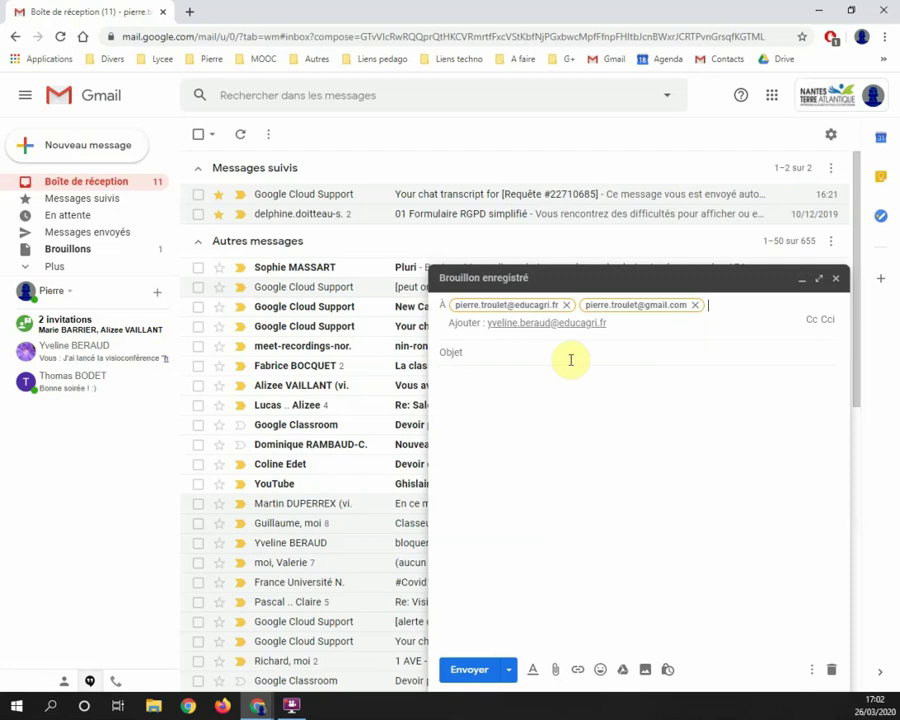
Step: Enter 'essai' as subject and body, then send the message
left_click(514, 356)
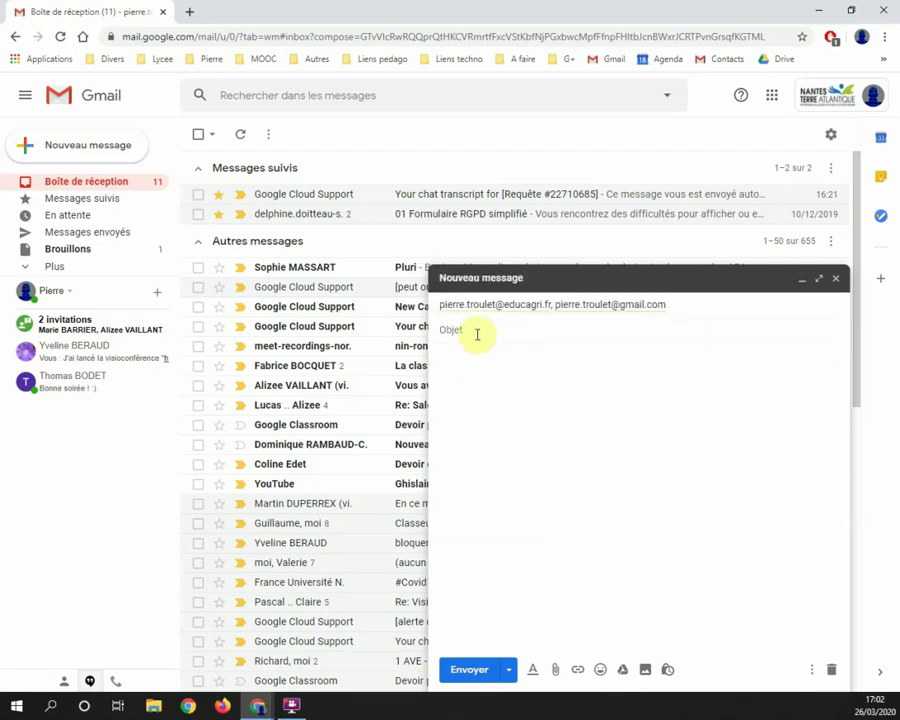
left_click(488, 364)
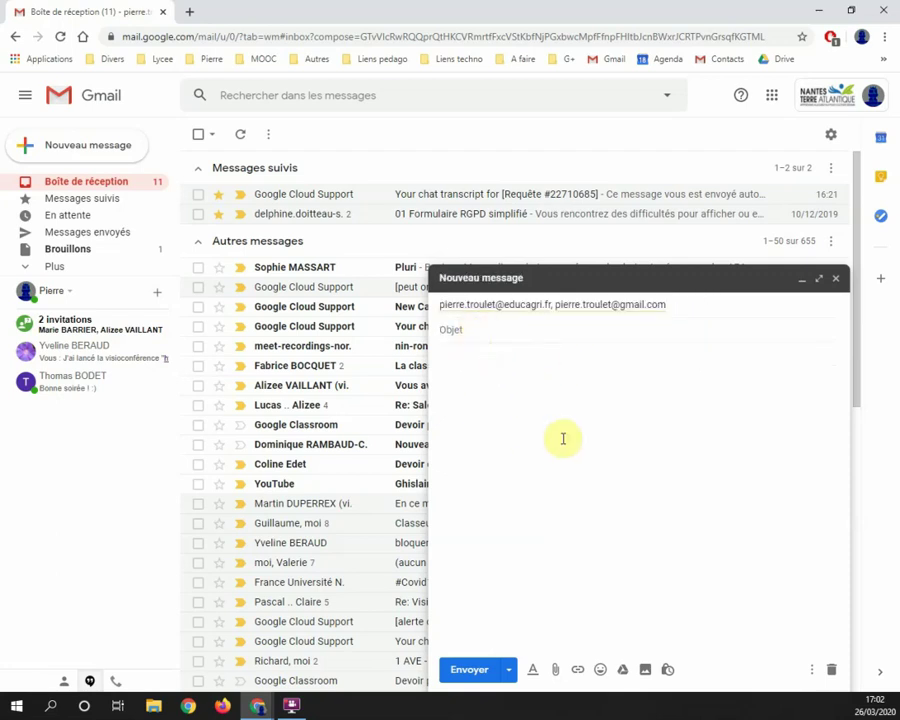
left_click(479, 329)
type("es")
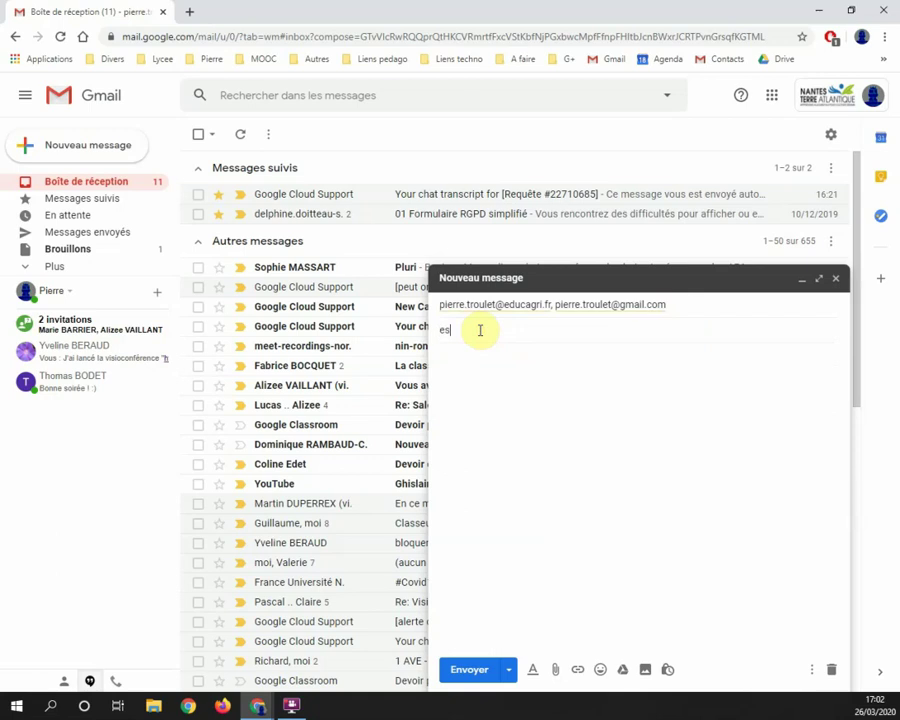
type("sai")
left_click(485, 357)
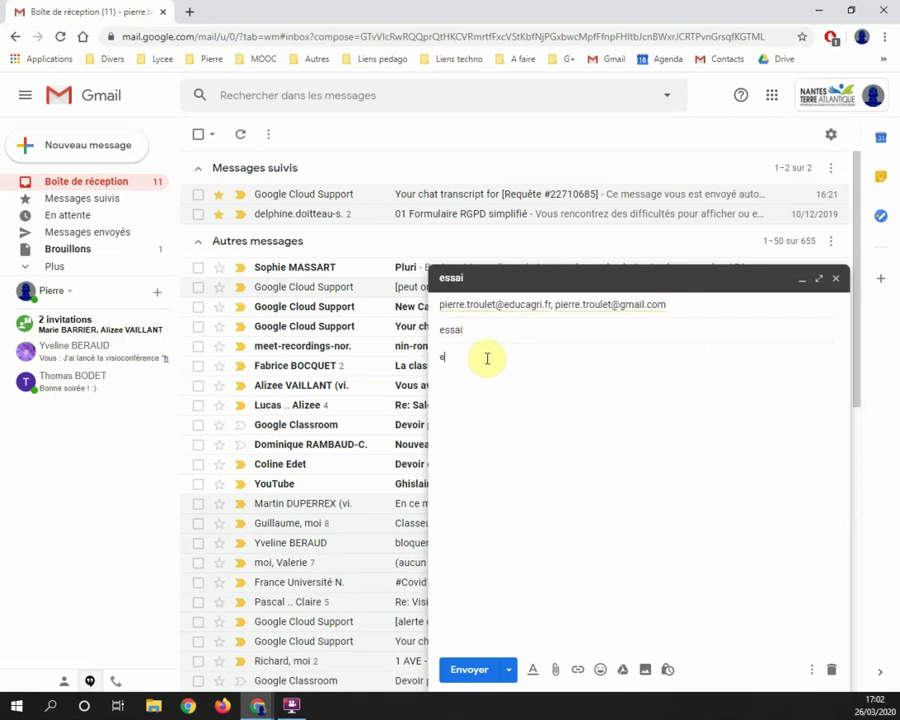
left_click(468, 671)
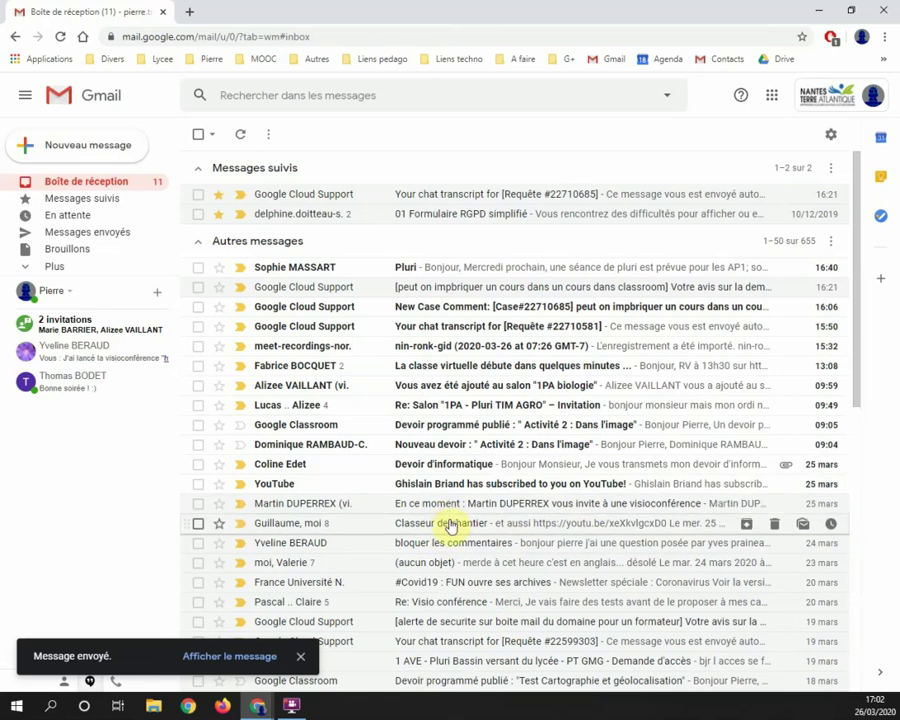
Step: Open Google Contacts in a new tab and show the Test liste de diffusion label
left_click(772, 96)
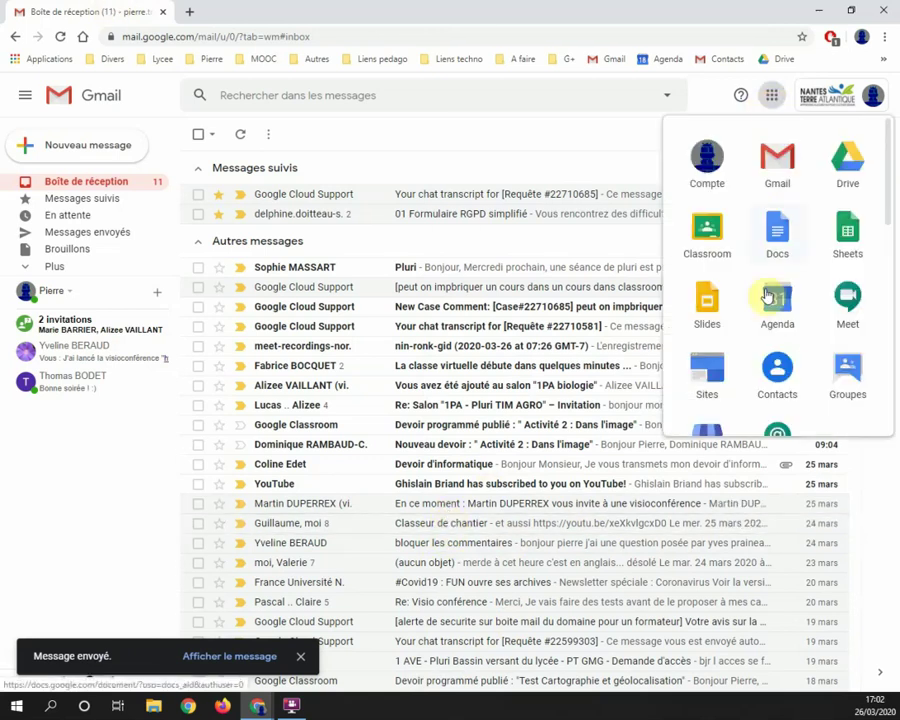
left_click(780, 376)
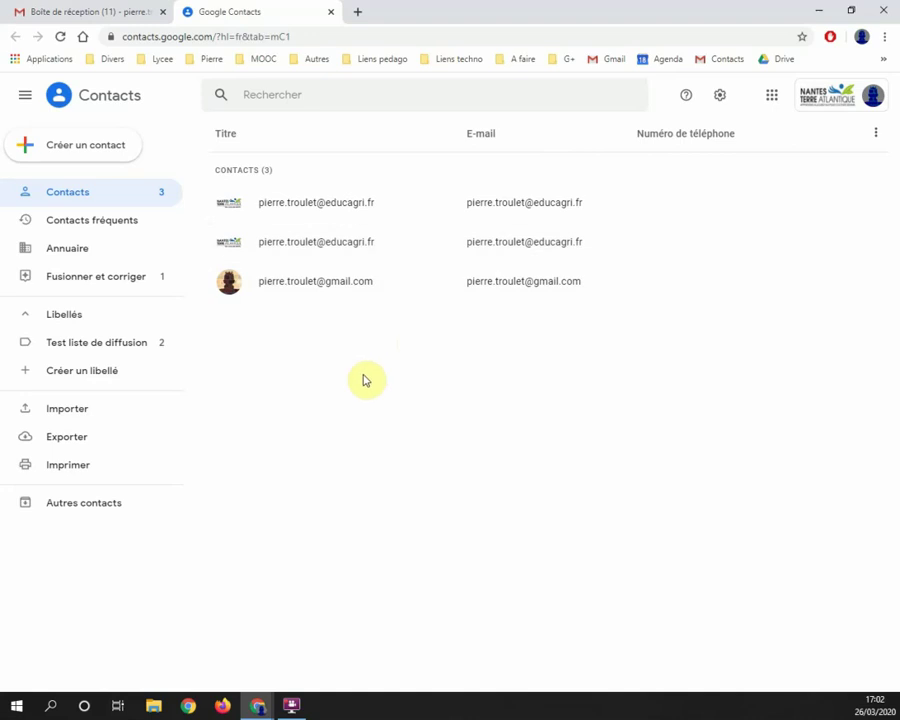
mouse_move(145, 352)
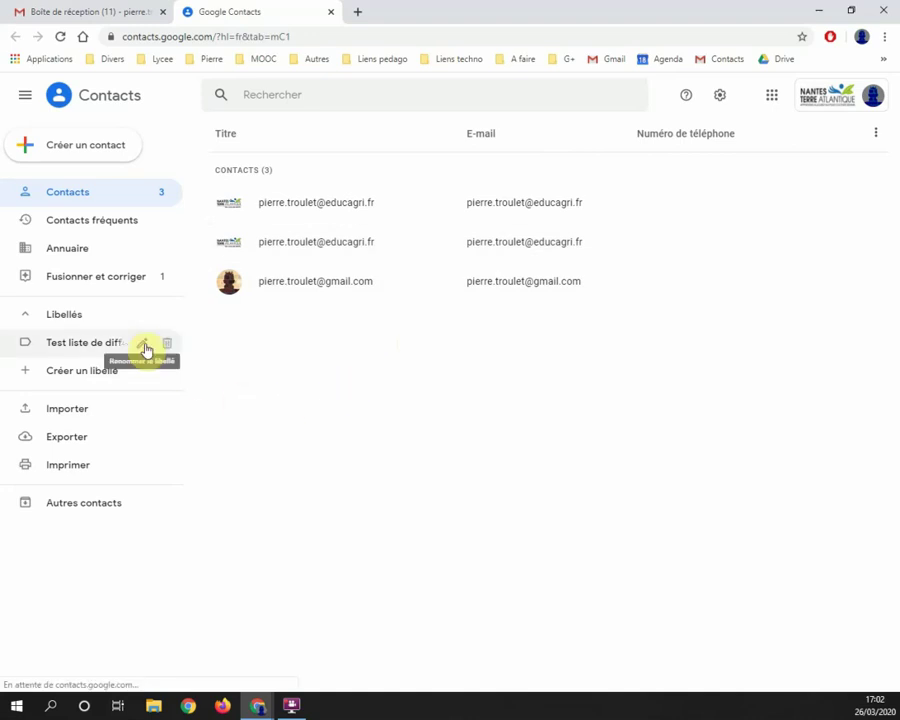
left_click(141, 347)
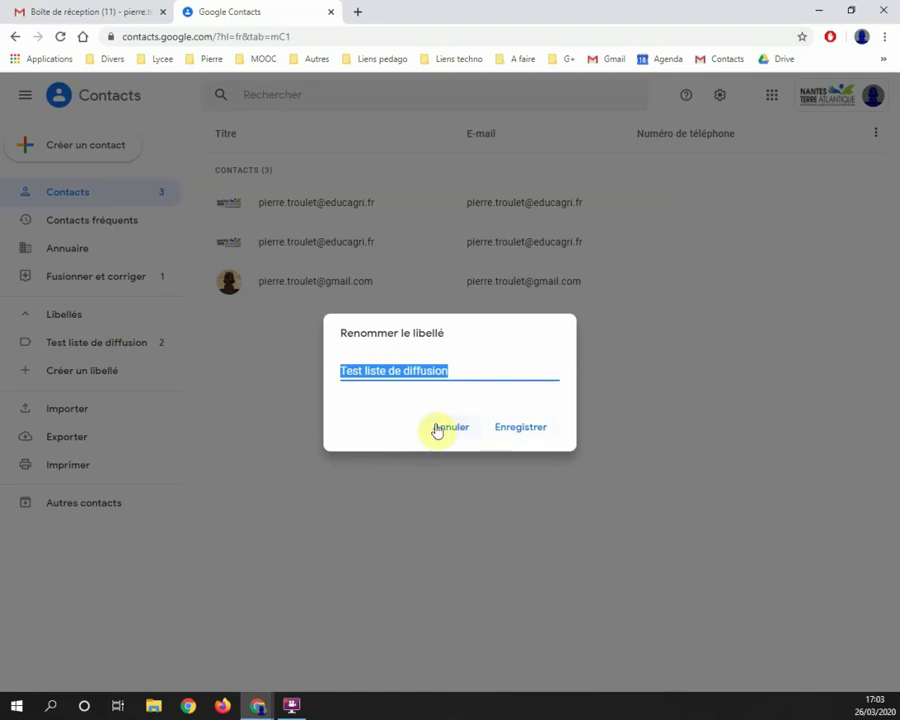
left_click(437, 431)
left_click(124, 346)
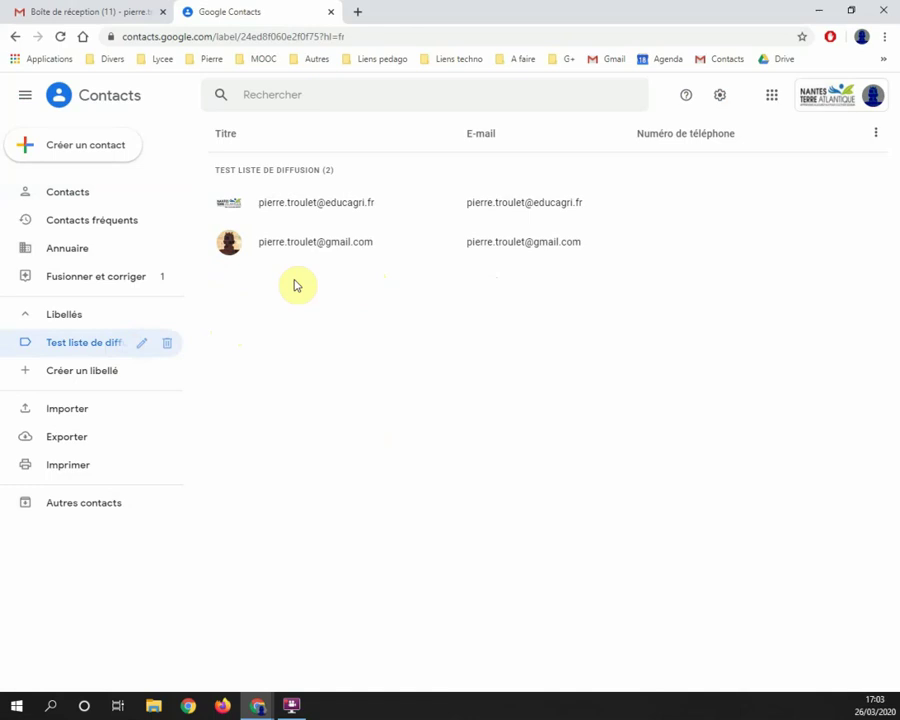
Step: Check the display options and single-contact form without changes, returning to the creation choices
left_click(877, 139)
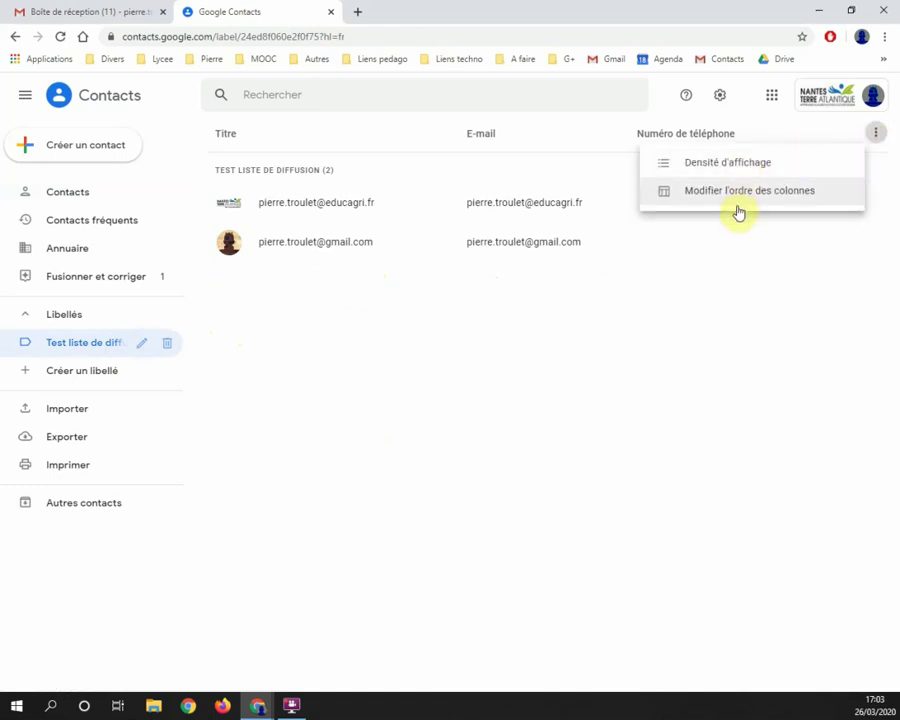
left_click(453, 328)
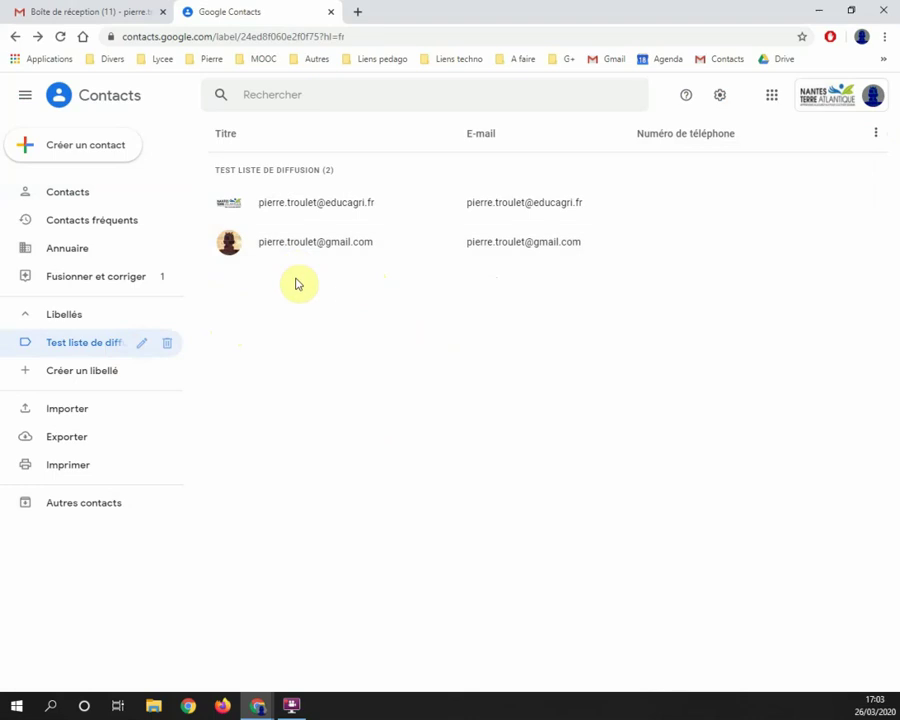
left_click(100, 146)
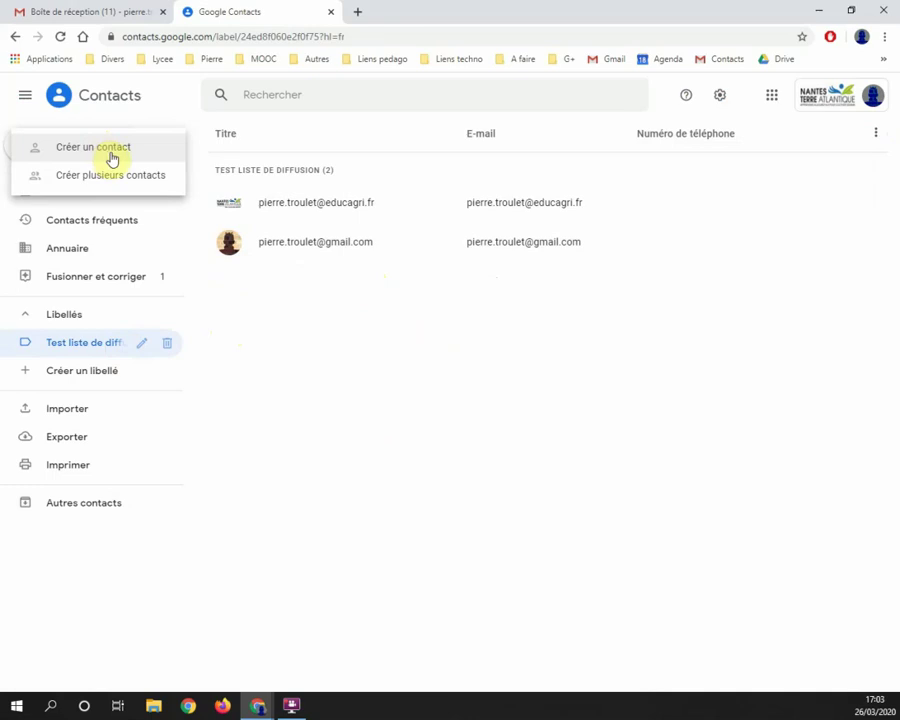
left_click(122, 156)
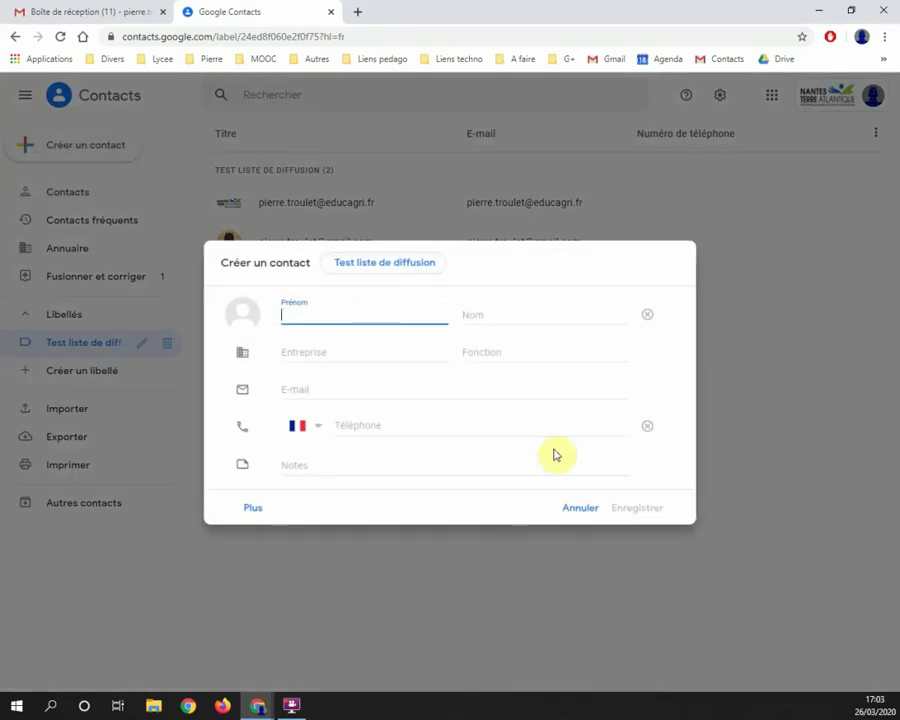
left_click(578, 508)
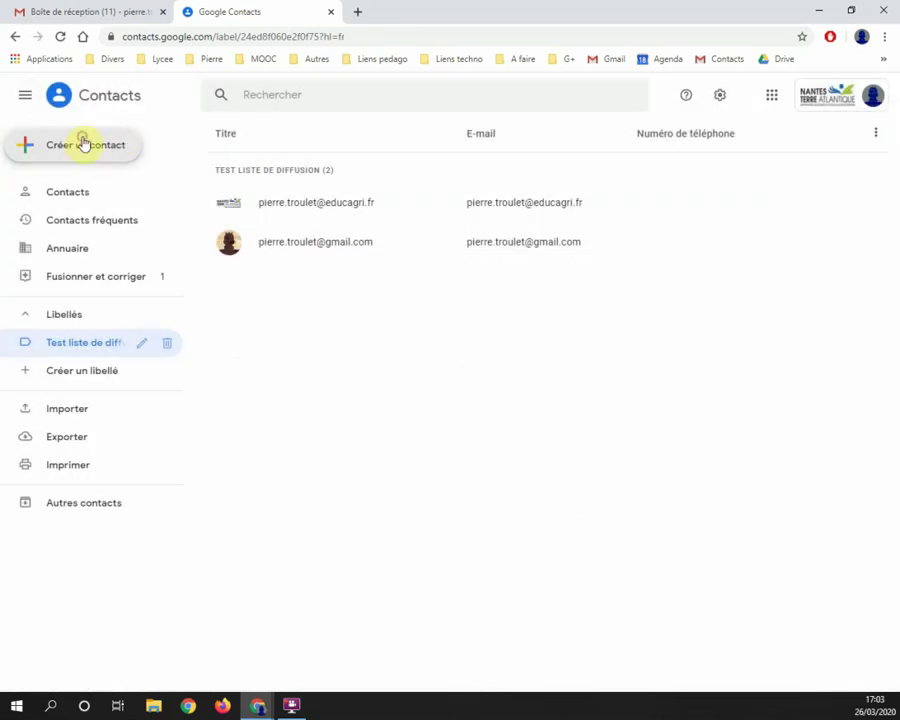
left_click(84, 144)
Step: Create a third contact from a typed e-mail address in Test liste de diffusion
left_click(110, 174)
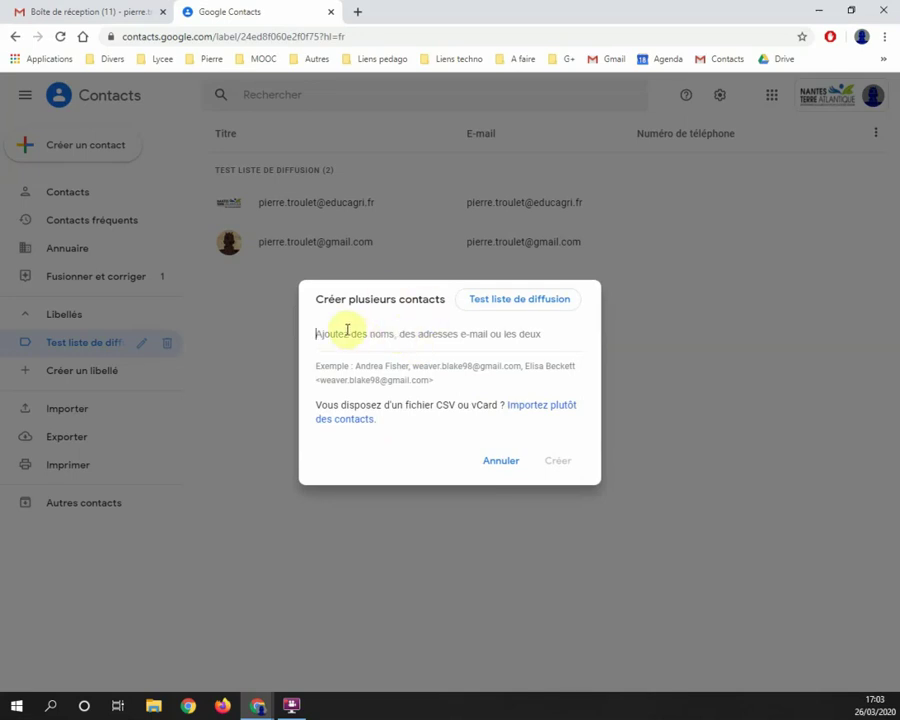
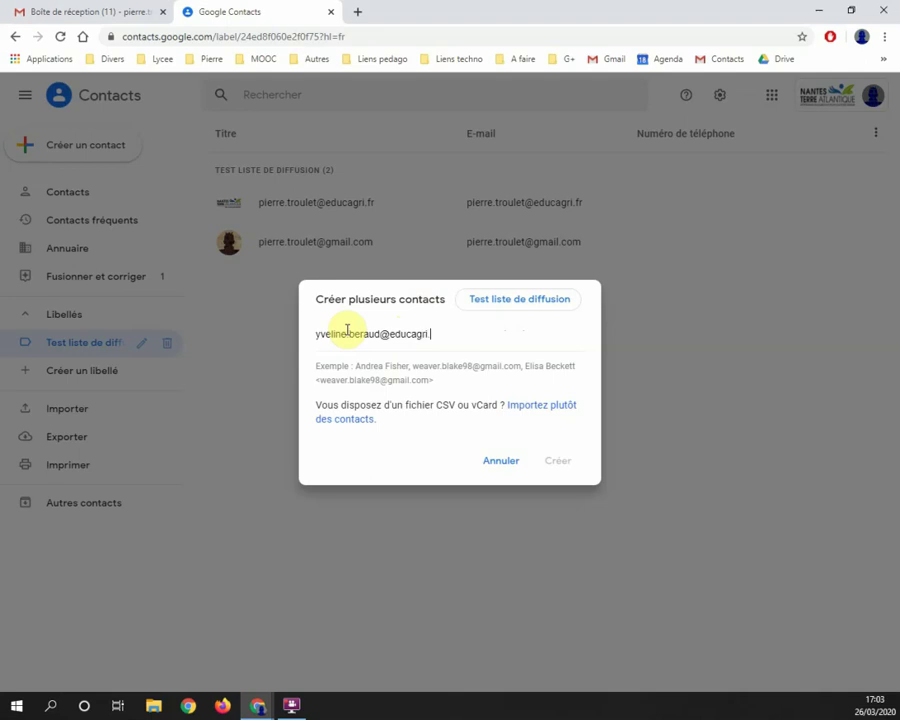
key("Return")
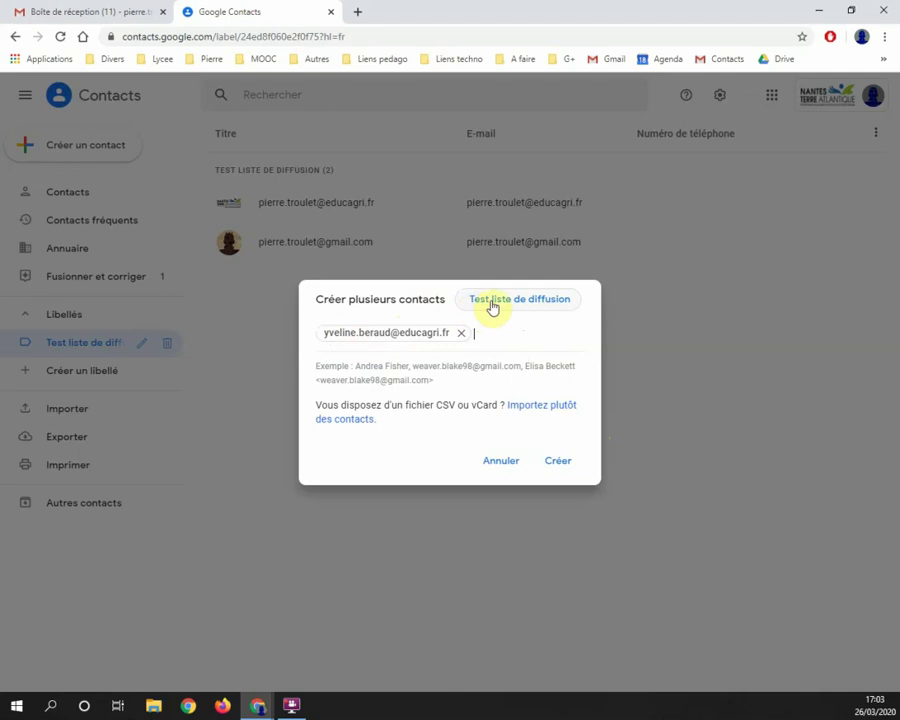
left_click(558, 459)
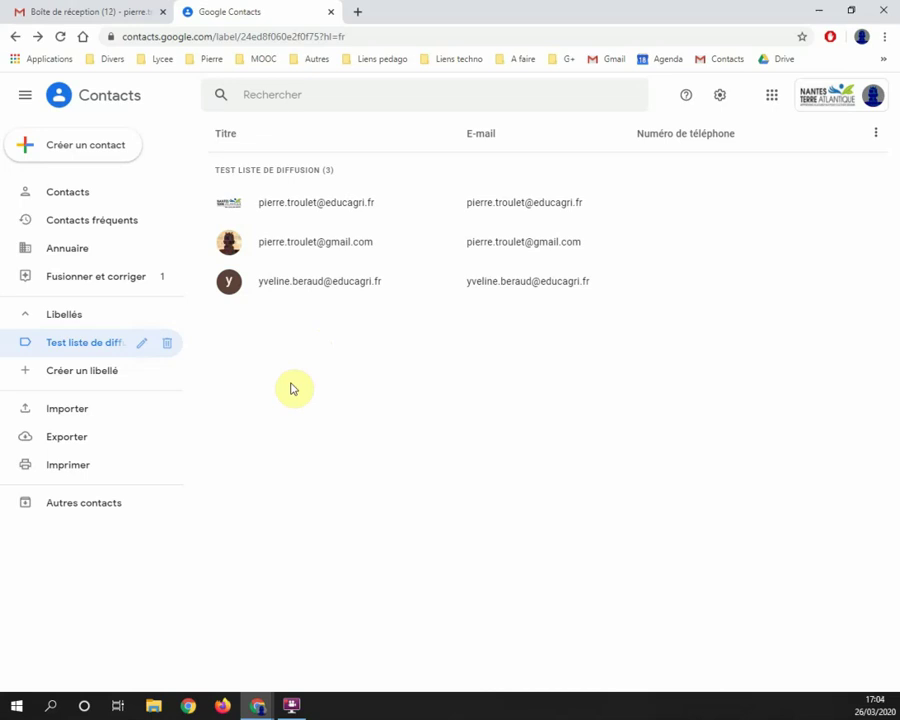
Step: Delete the Test liste de diffusion label, choosing to keep all its contacts
left_click(94, 146)
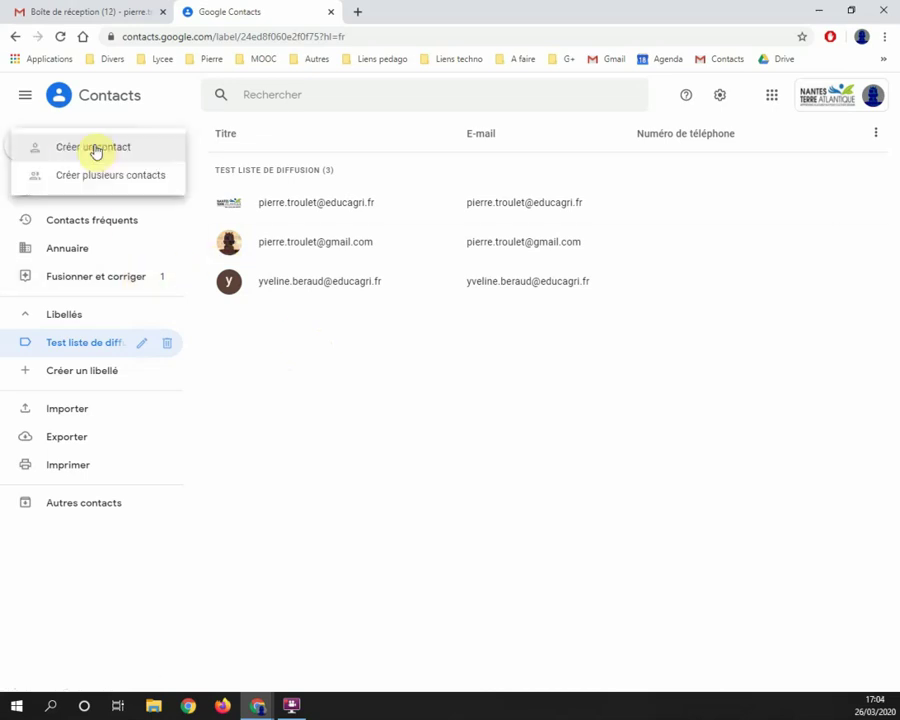
left_click(96, 176)
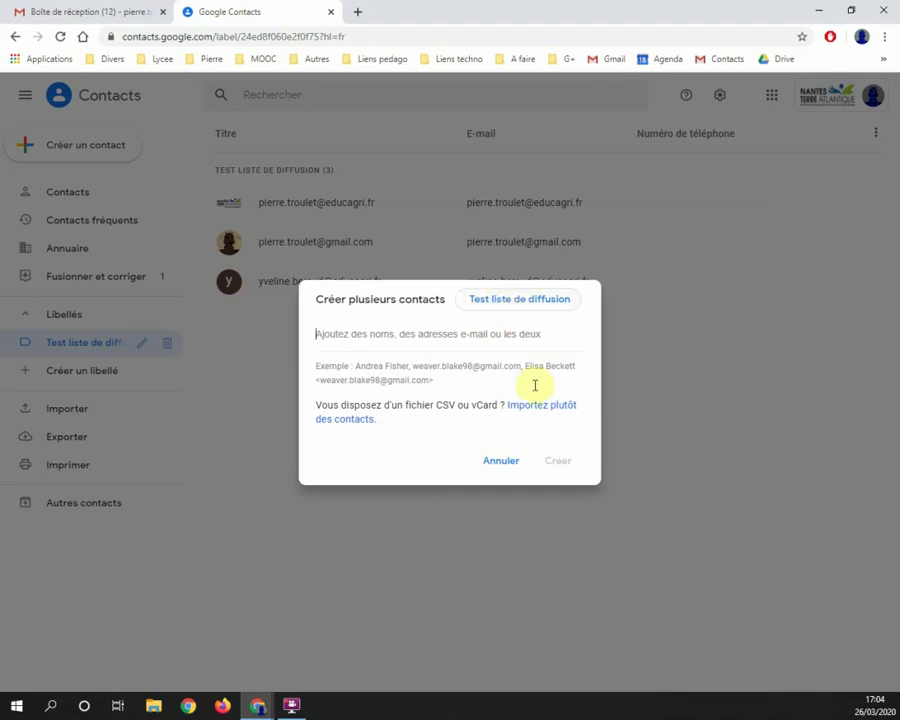
left_click(494, 464)
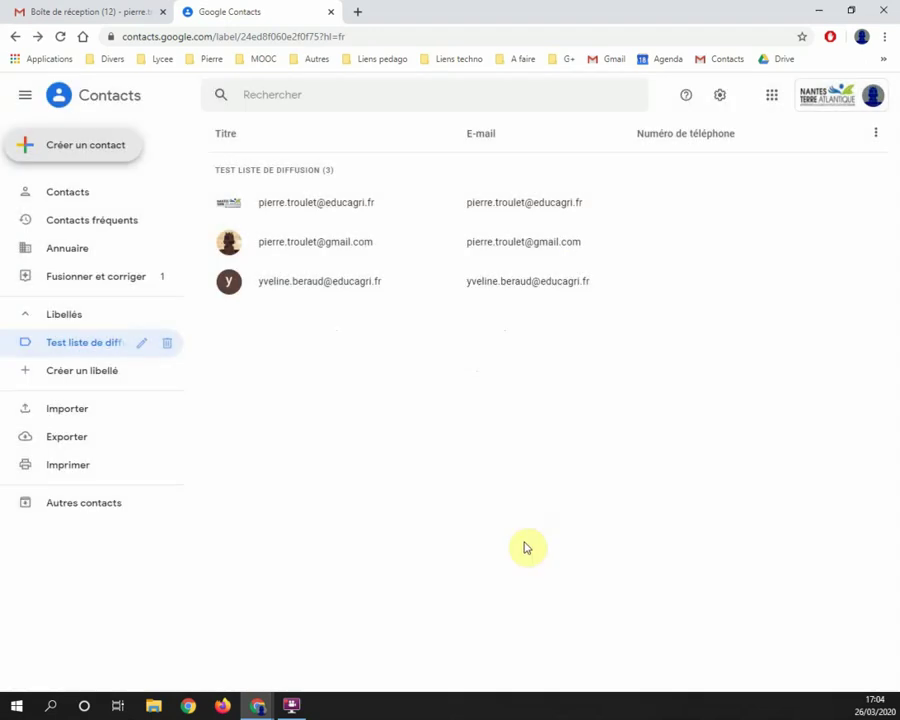
left_click(167, 344)
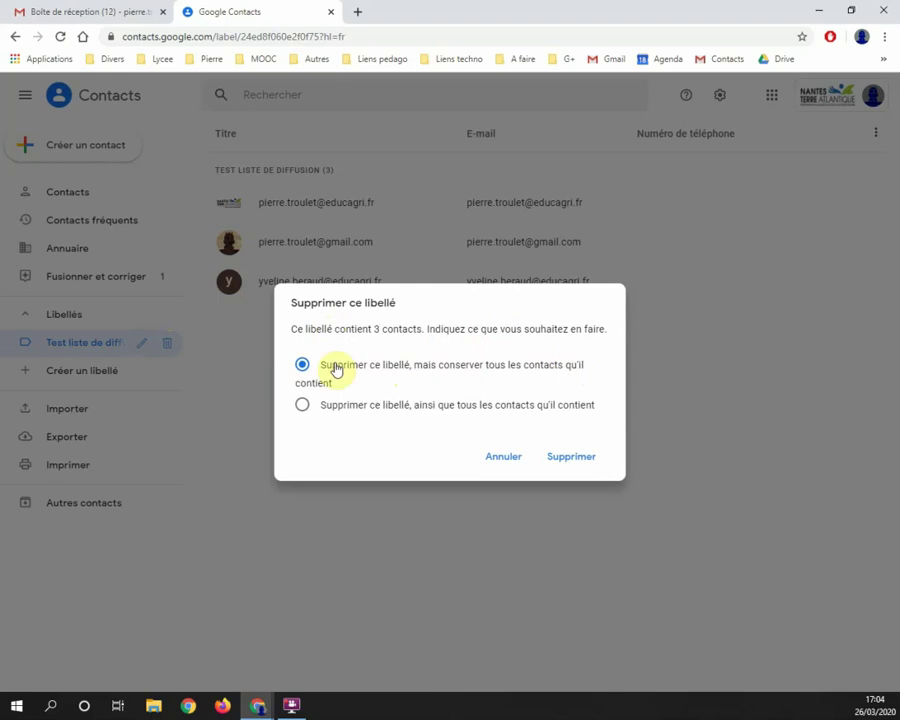
left_click(573, 460)
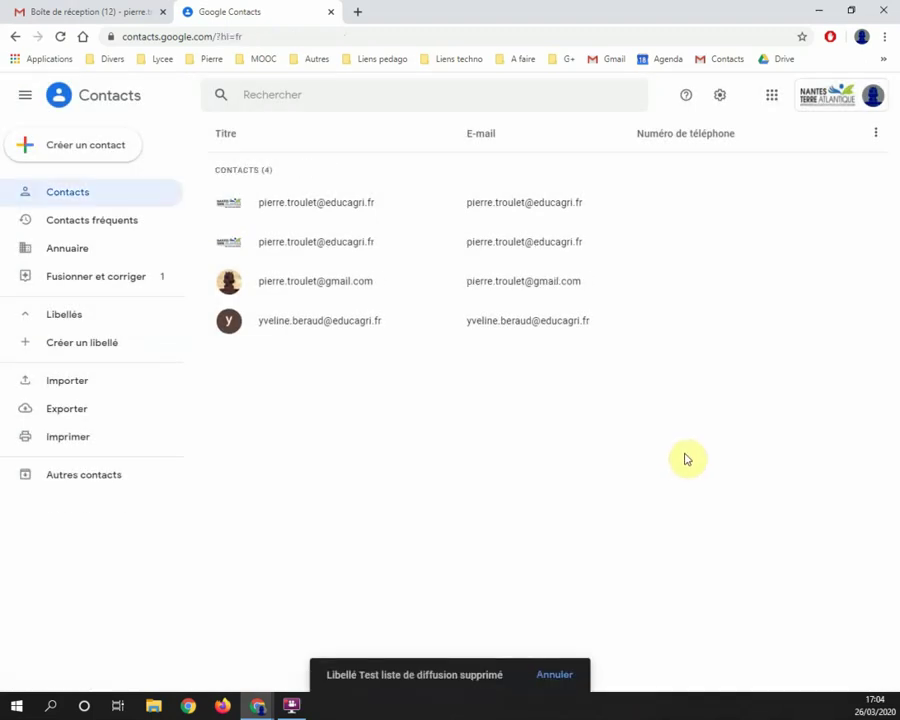